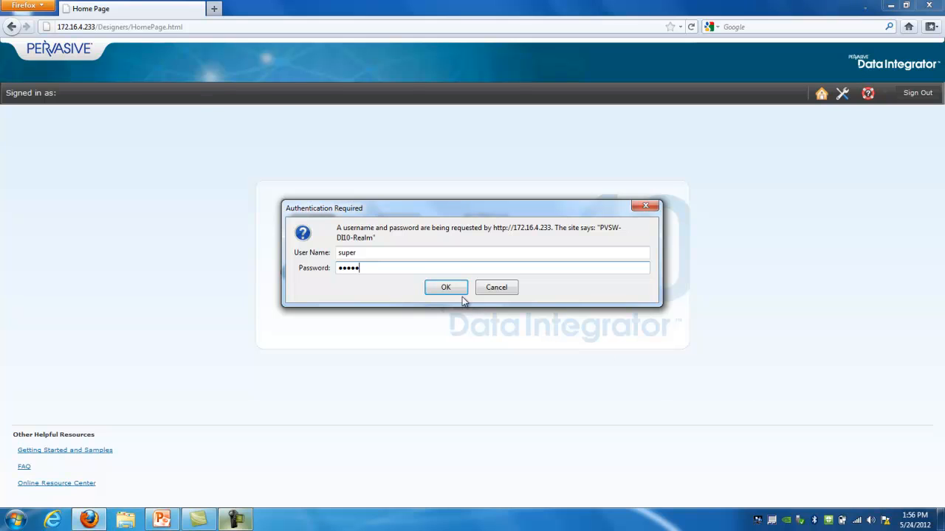
# Sign in with the entered credentials, dismiss the offer to remember the password and open the Admin page
pyautogui.click(447, 287)
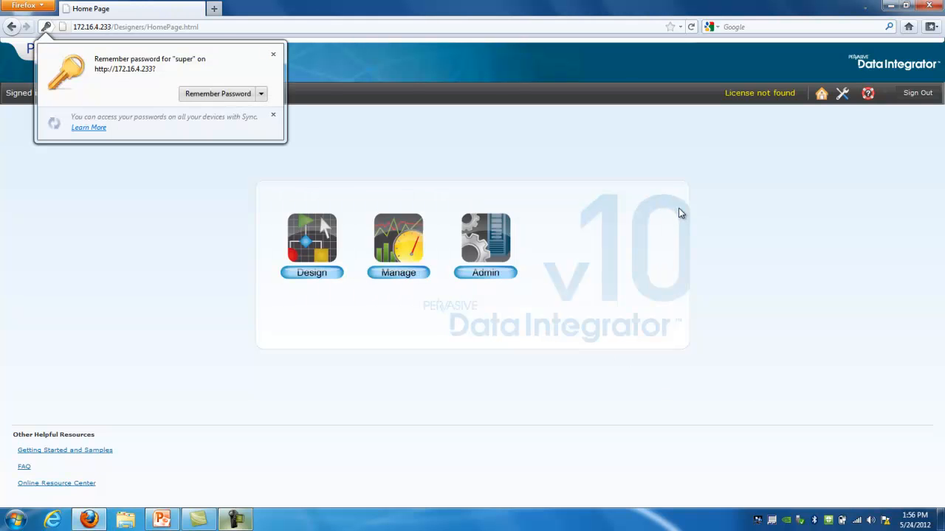
pyautogui.click(273, 54)
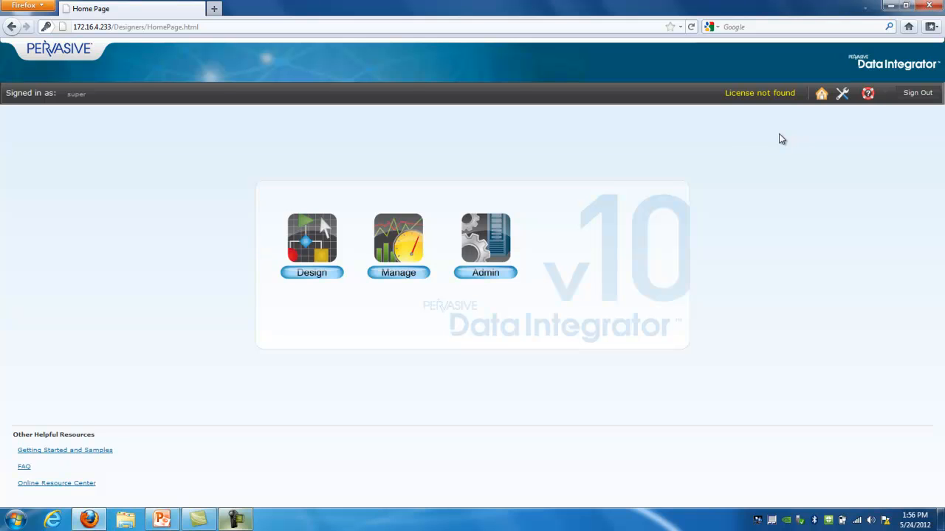
pyautogui.click(493, 248)
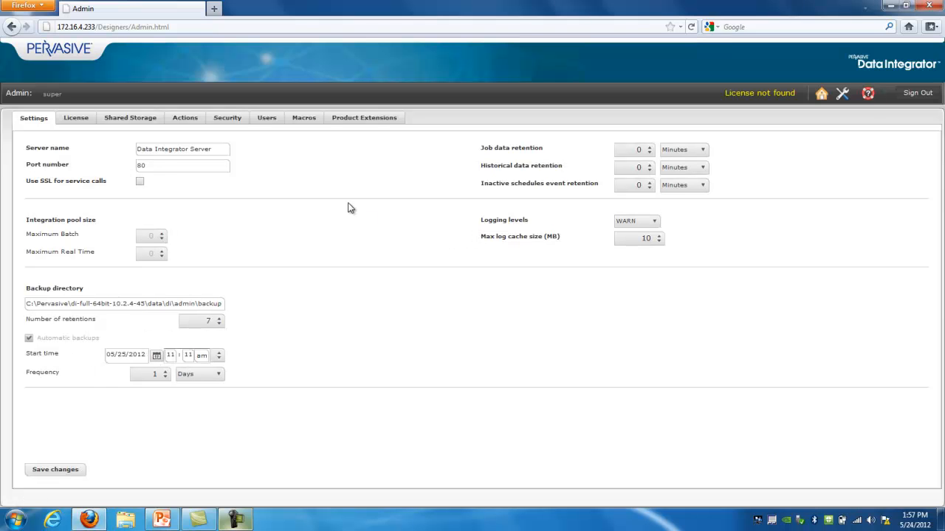
# Upload the license file Internal_v10_Windows_10Batch_10Realtime_2012-06-30 from the Desktop and review the license details
pyautogui.click(80, 118)
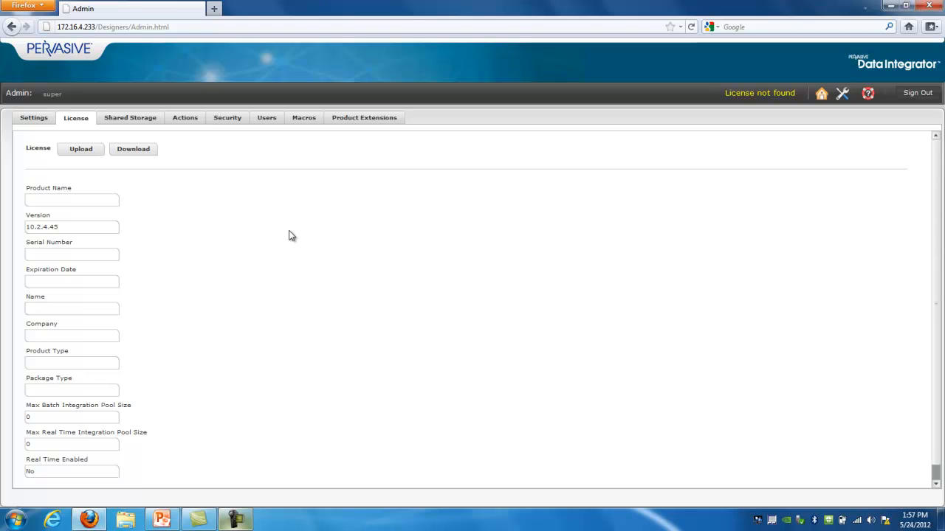
pyautogui.click(85, 151)
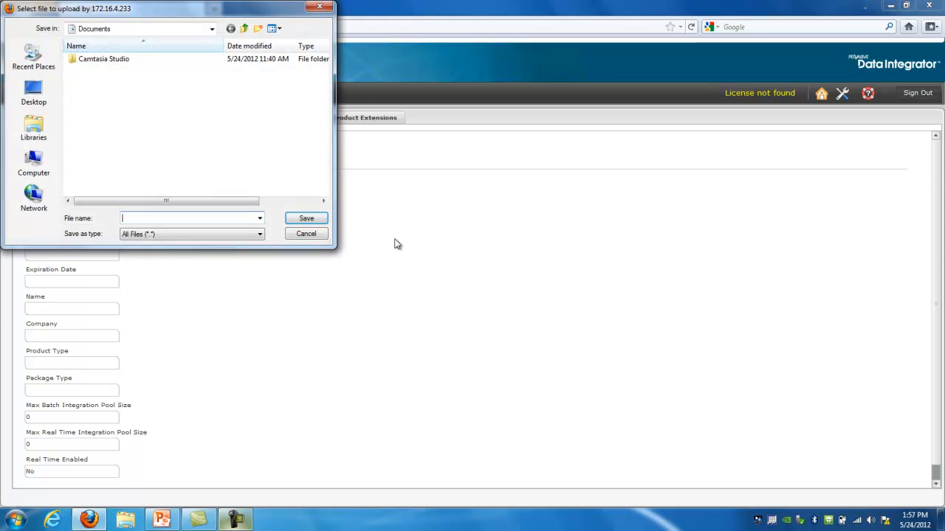
pyautogui.moveTo(188, 13); pyautogui.dragTo(393, 128)
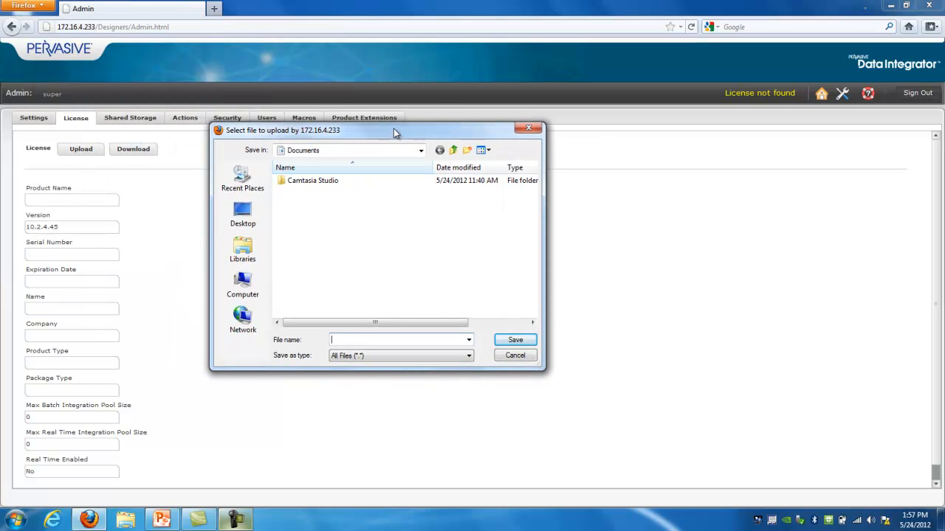
pyautogui.moveTo(544, 285); pyautogui.dragTo(720, 284)
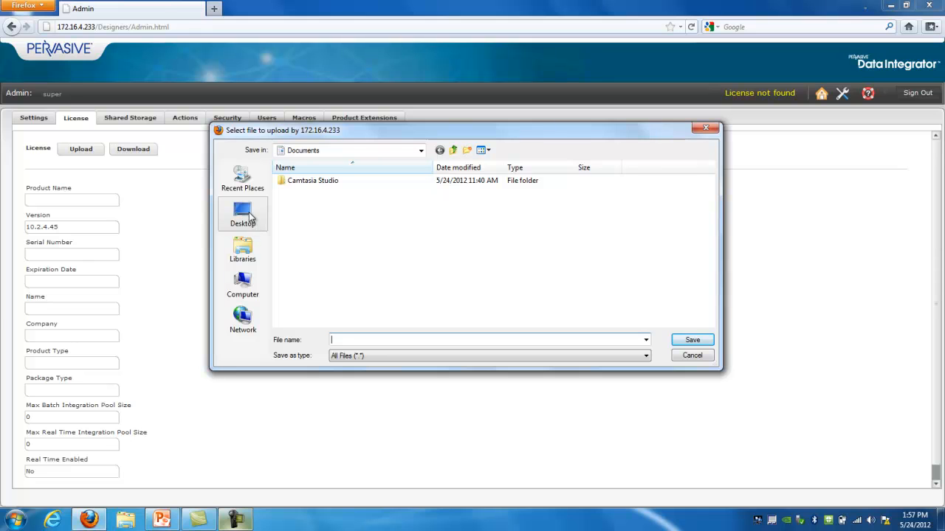
pyautogui.click(245, 216)
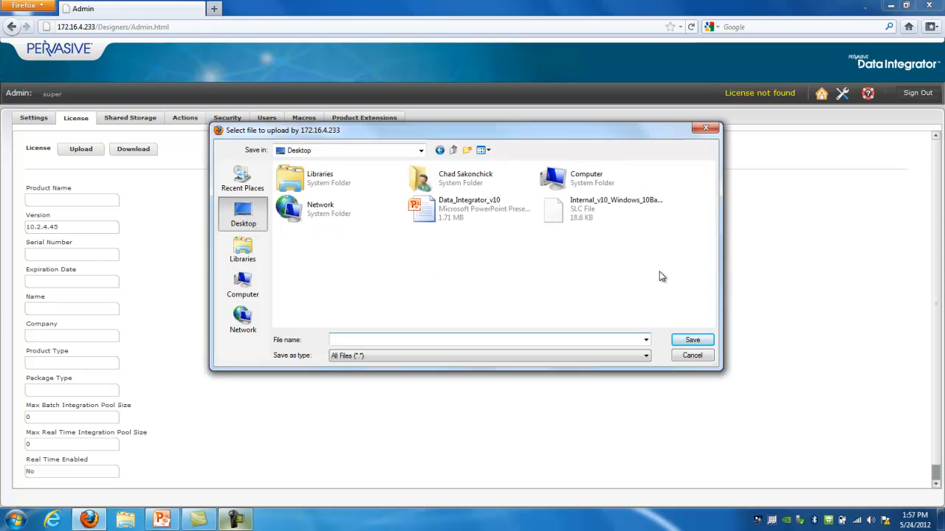
pyautogui.click(560, 211)
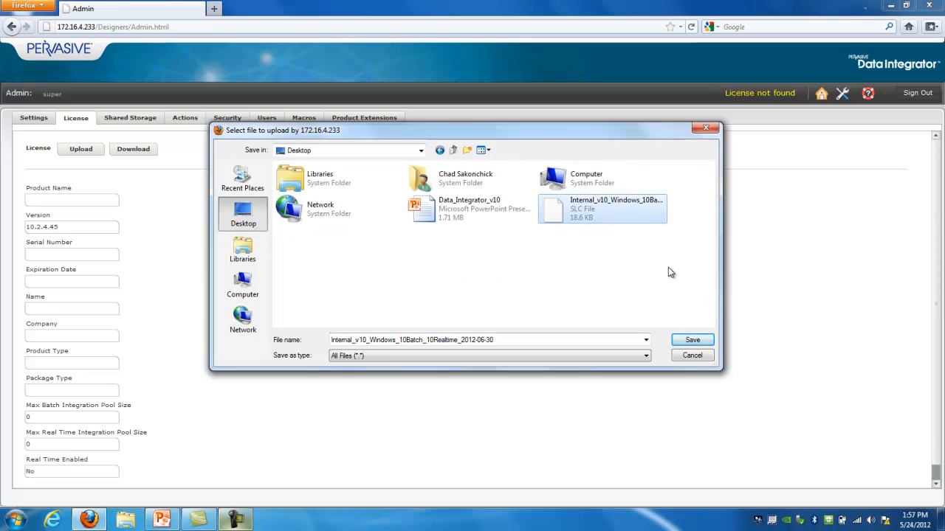
pyautogui.click(692, 341)
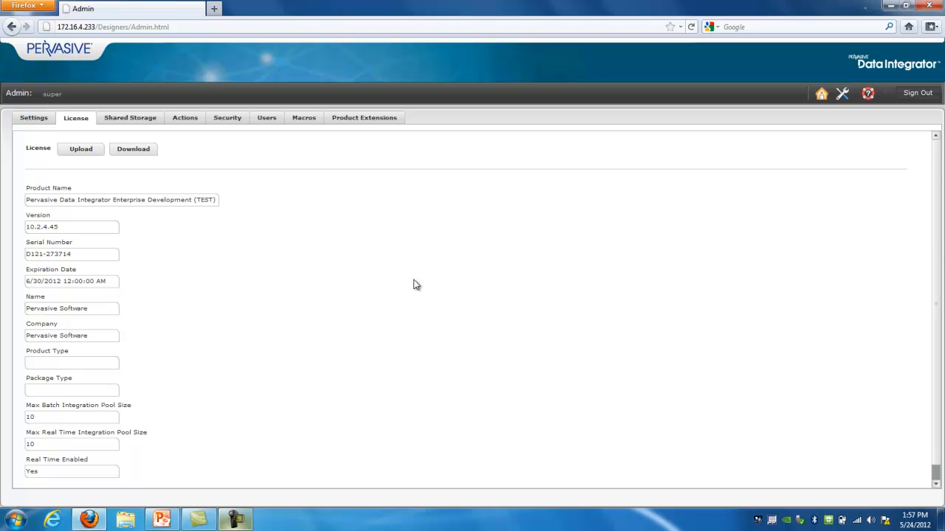
pyautogui.scroll(-2, 412, 295)
pyautogui.scroll(2, 412, 296)
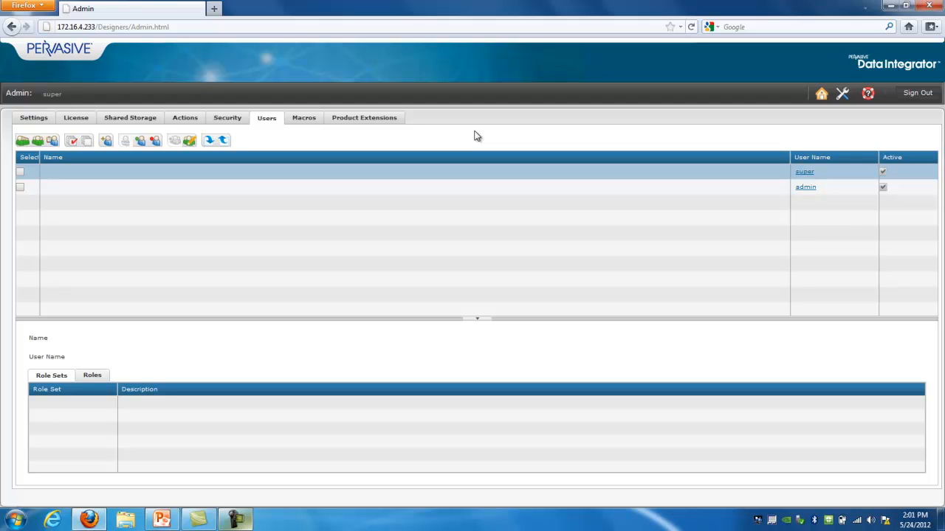
# Start a new user with the full name "Data Integrator User" and the username "User1"
pyautogui.click(105, 142)
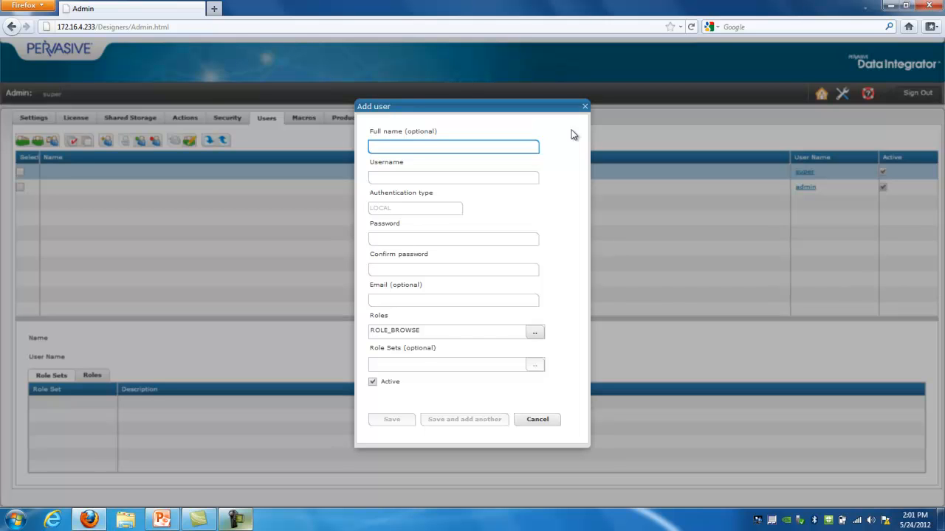
pyautogui.write('Data Integrator User')
pyautogui.click(424, 178)
pyautogui.write('U')
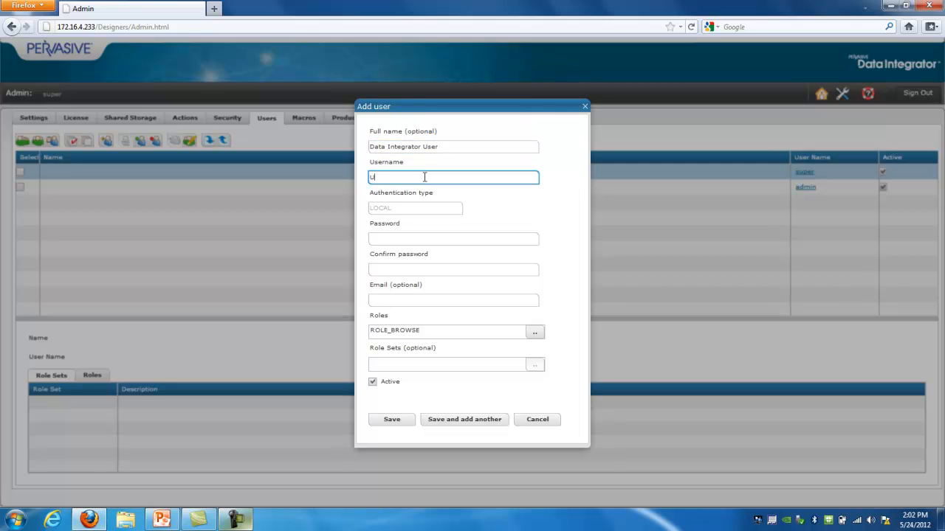
pyautogui.write('ser1')
# Enter the new user's password and repeat it in the confirmation field
pyautogui.click(444, 240)
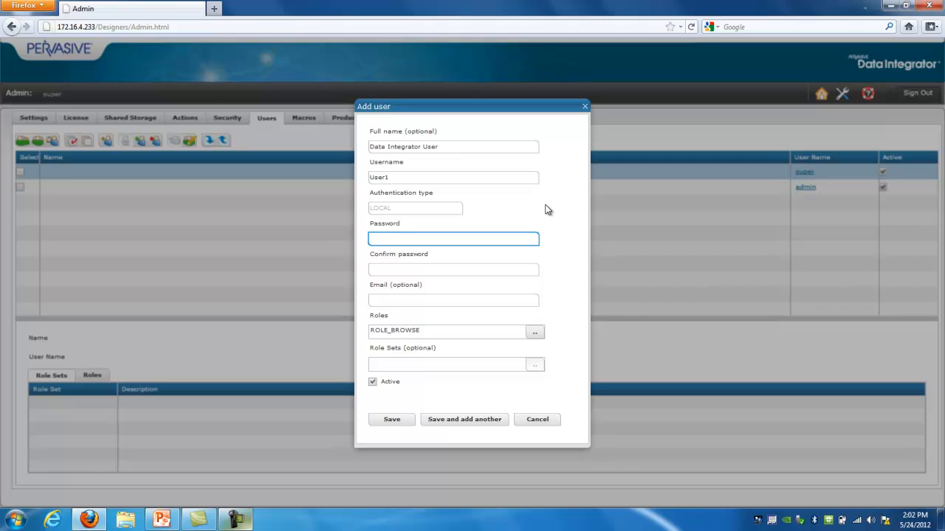
pyautogui.write('****')
pyautogui.click(441, 269)
pyautogui.write('****')
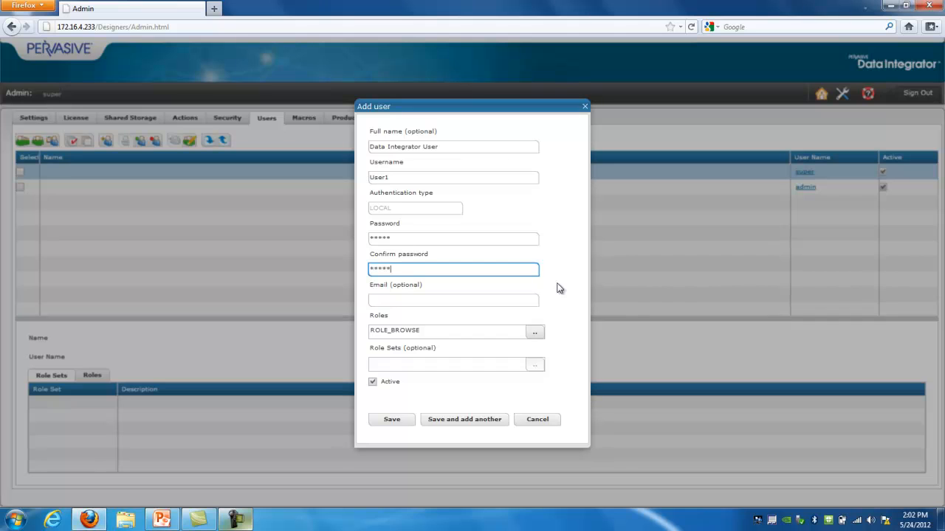
# Assign ROLE_PROJECT_LEAD and ROLE_ADMINISTRATOR to the new user and save the account
pyautogui.click(535, 332)
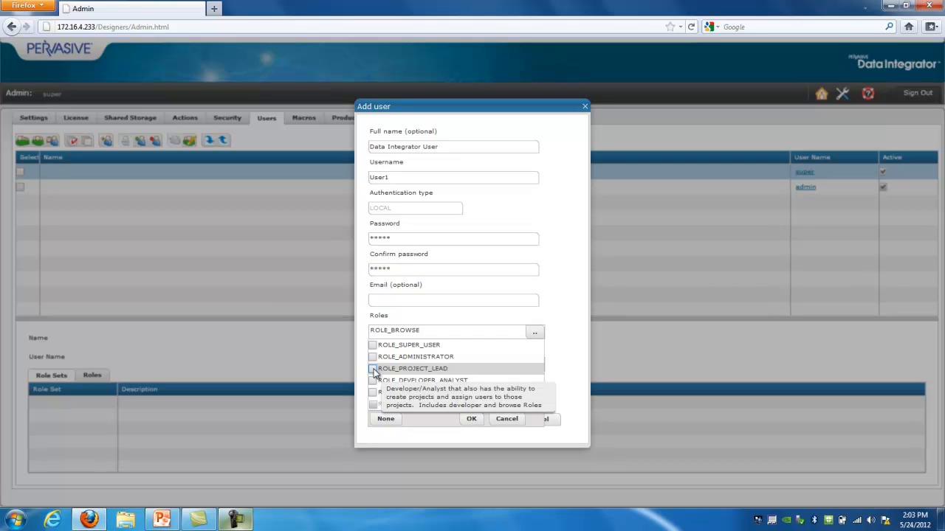
pyautogui.click(374, 369)
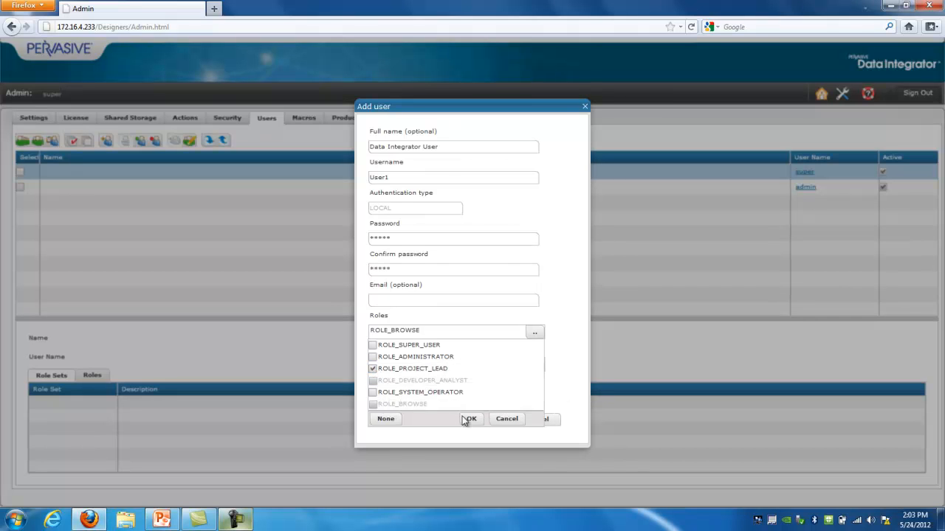
pyautogui.click(372, 358)
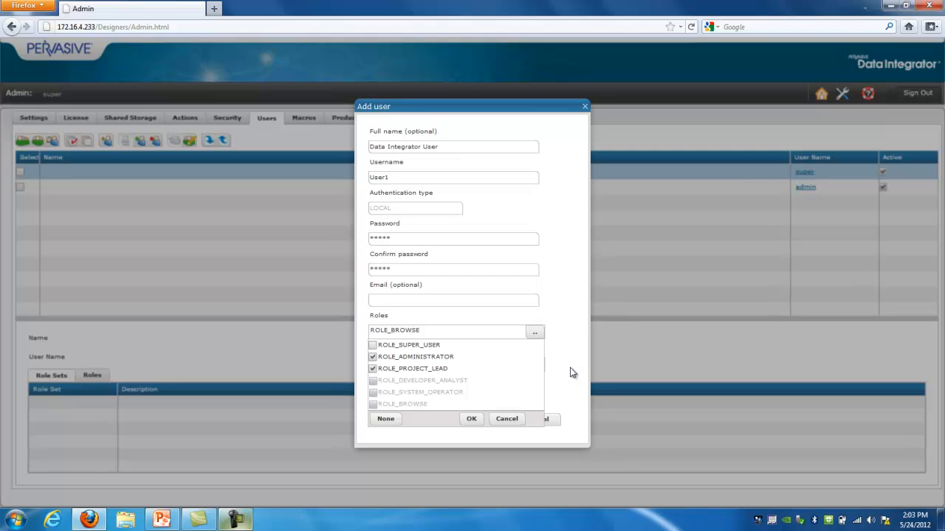
pyautogui.click(472, 419)
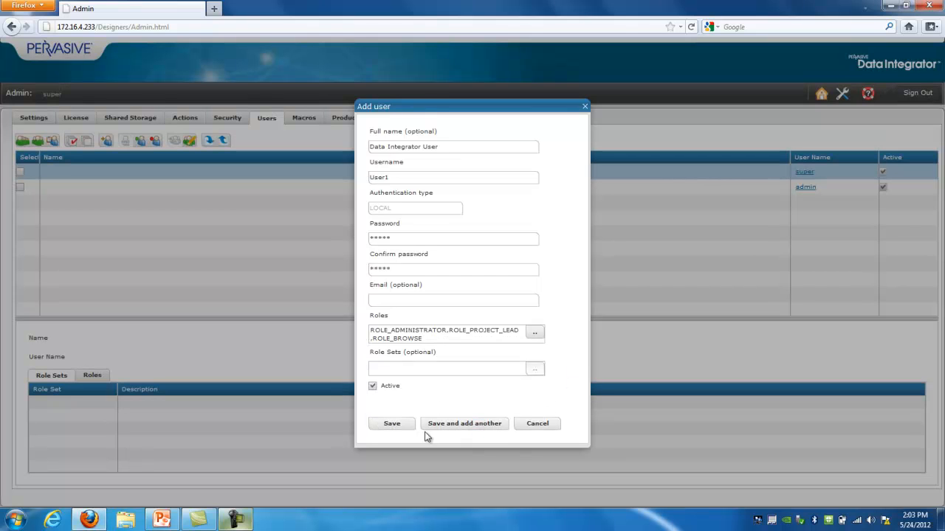
pyautogui.click(393, 424)
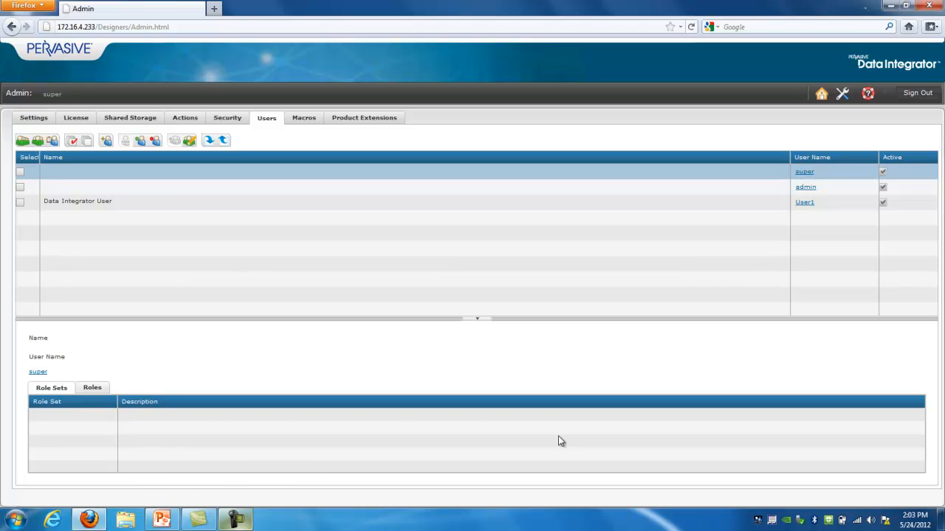
pyautogui.click(250, 522)
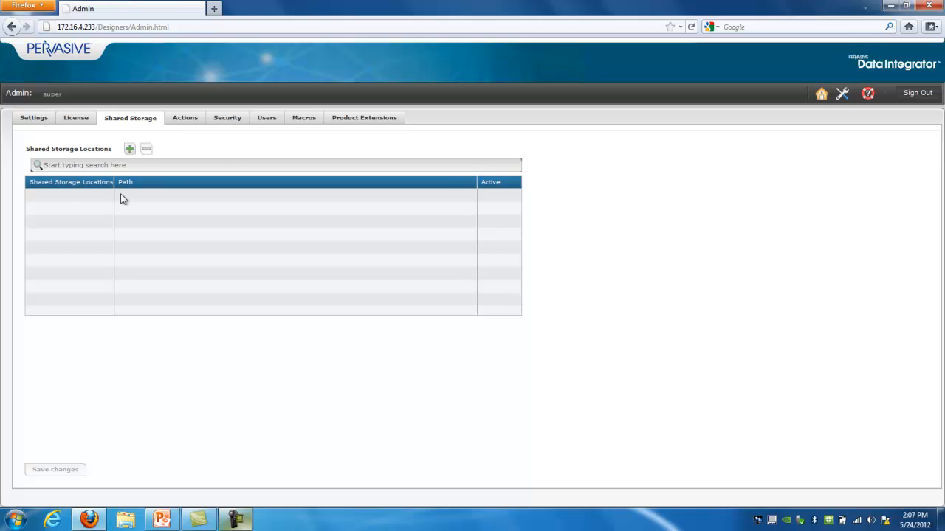
# Add a shared storage location SAMPLE_REPO with the path C:/Pervasive/training/samples and save the changes
pyautogui.click(130, 150)
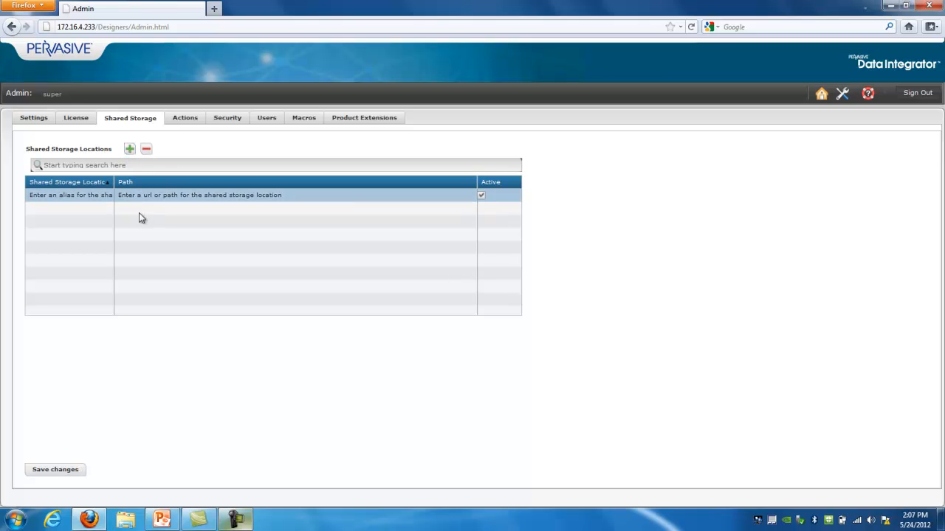
pyautogui.click(93, 200)
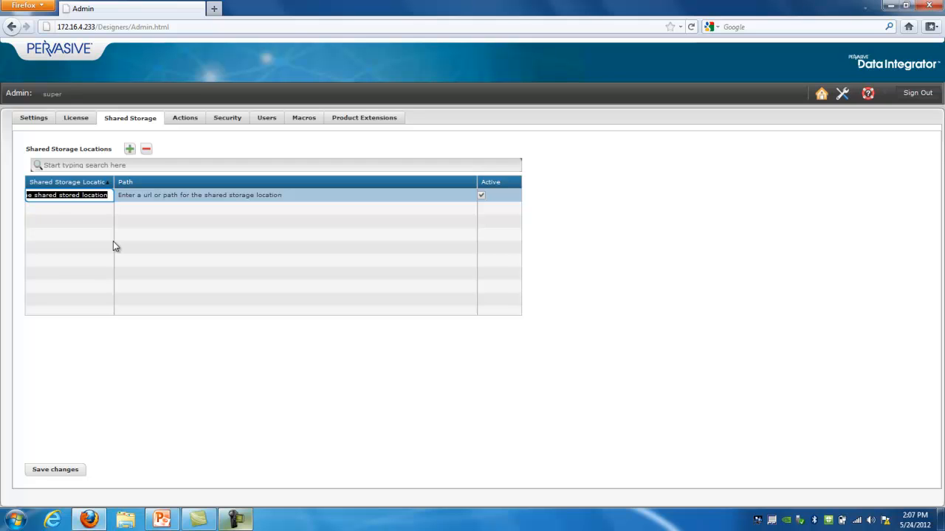
pyautogui.write('SAMPLE_REPO')
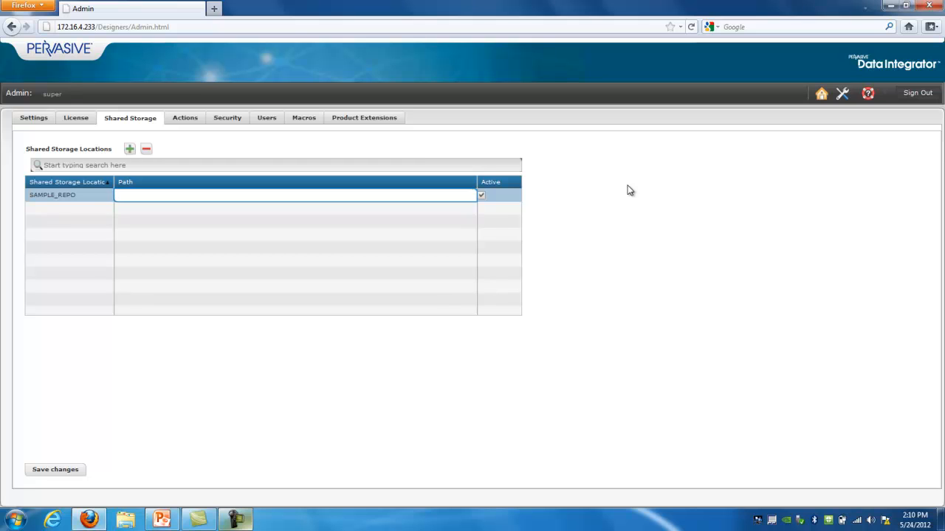
pyautogui.write('C:/Pervasive/training/samples')
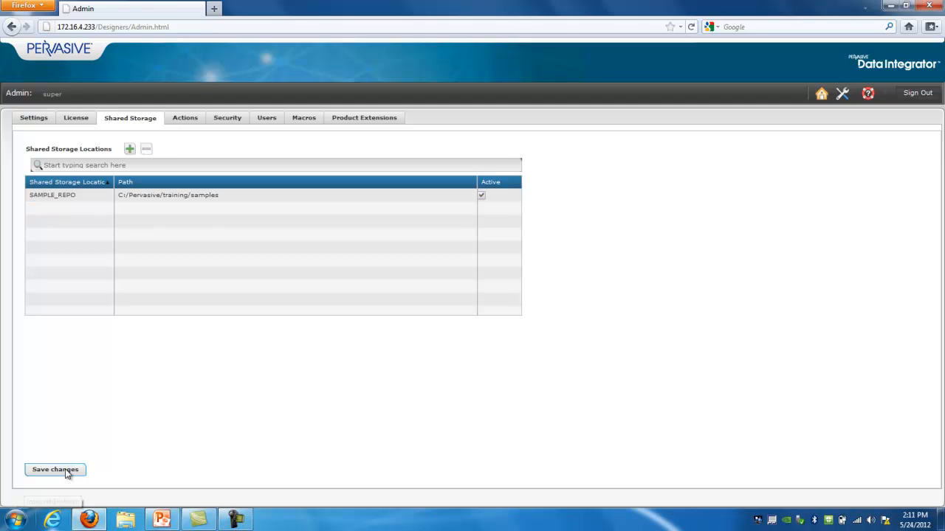
pyautogui.click(66, 473)
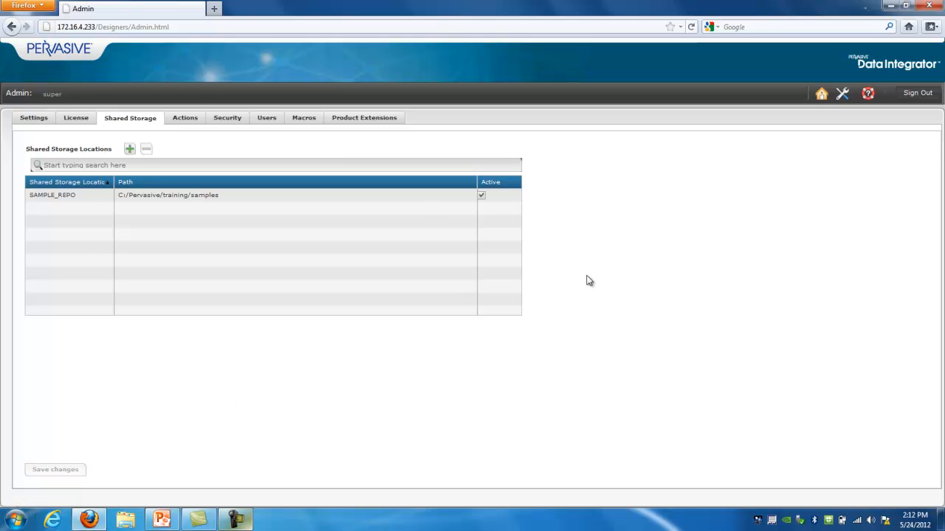
# Add an unencrypted macro named SF_USER to the GLOBAL macro set
pyautogui.click(304, 121)
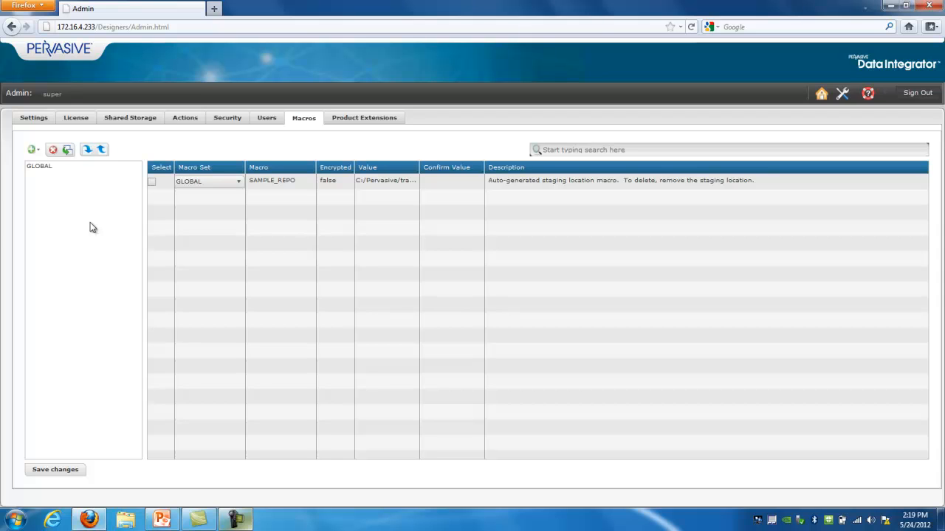
pyautogui.click(37, 151)
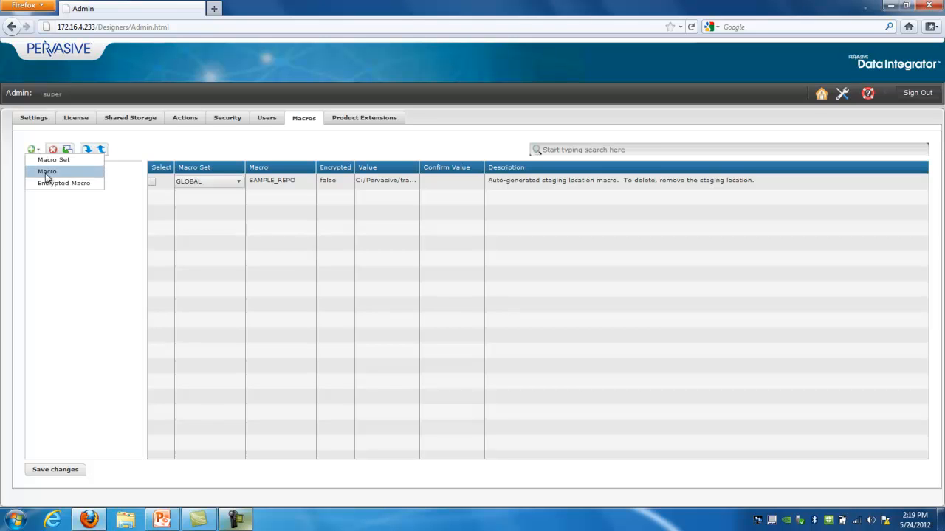
pyautogui.click(46, 174)
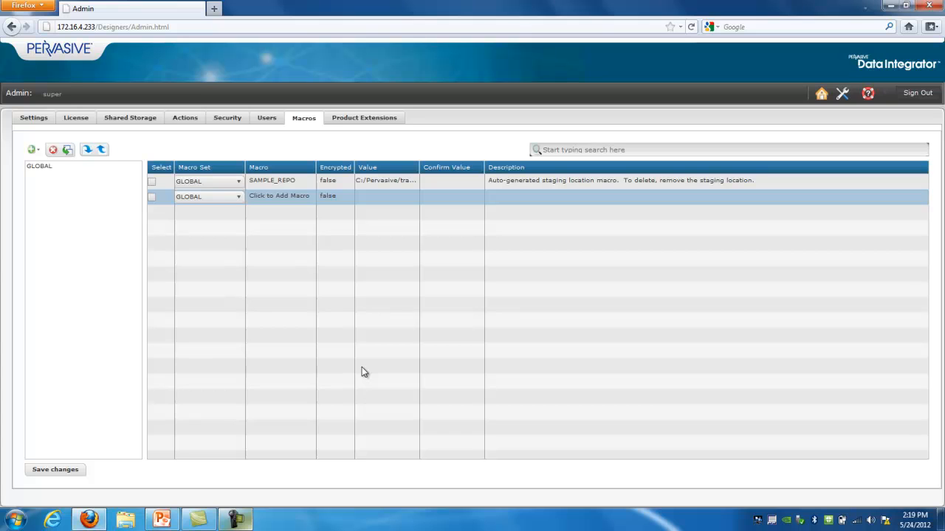
pyautogui.click(282, 197)
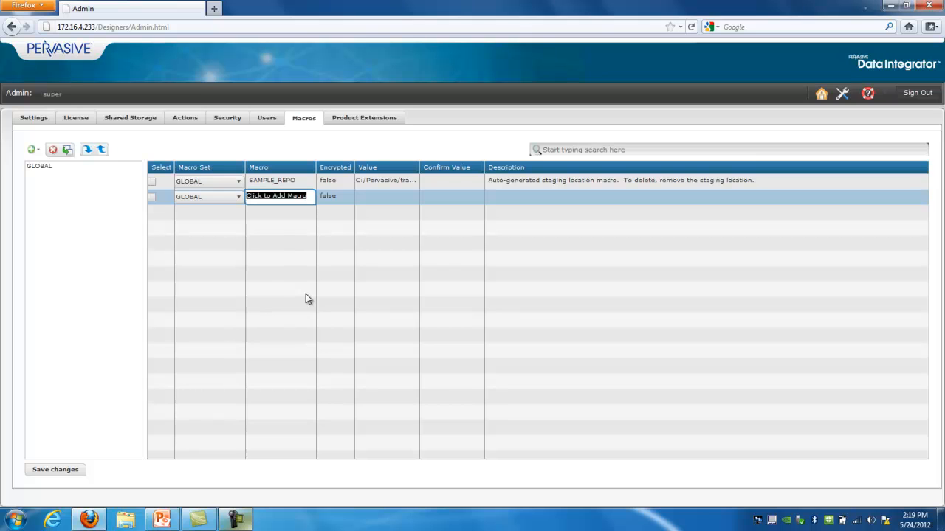
pyautogui.write('SF_USER')
# Widen the Value column, set the SF_USER macro's value to the training account's e-mail address and save the macros
pyautogui.click(398, 200)
pyautogui.moveTo(419, 166); pyautogui.dragTo(479, 167)
pyautogui.click(392, 200)
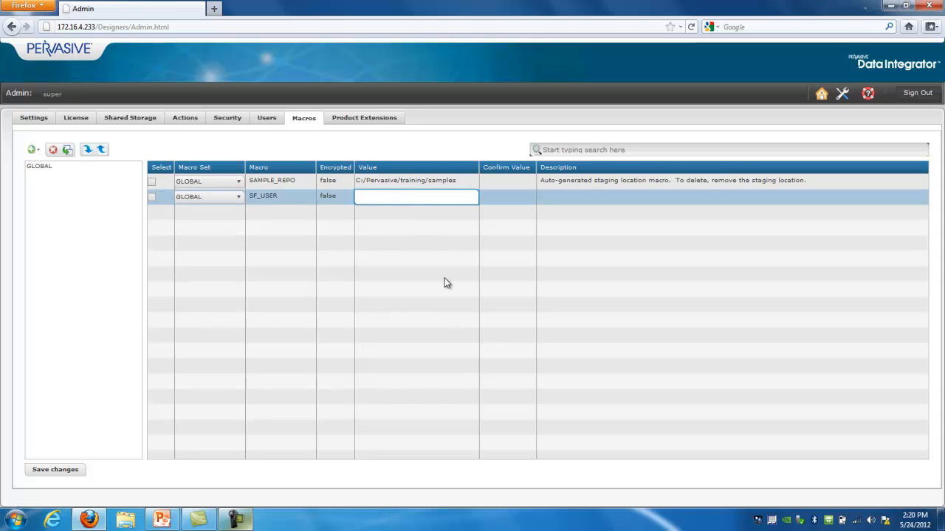
pyautogui.press('Return')
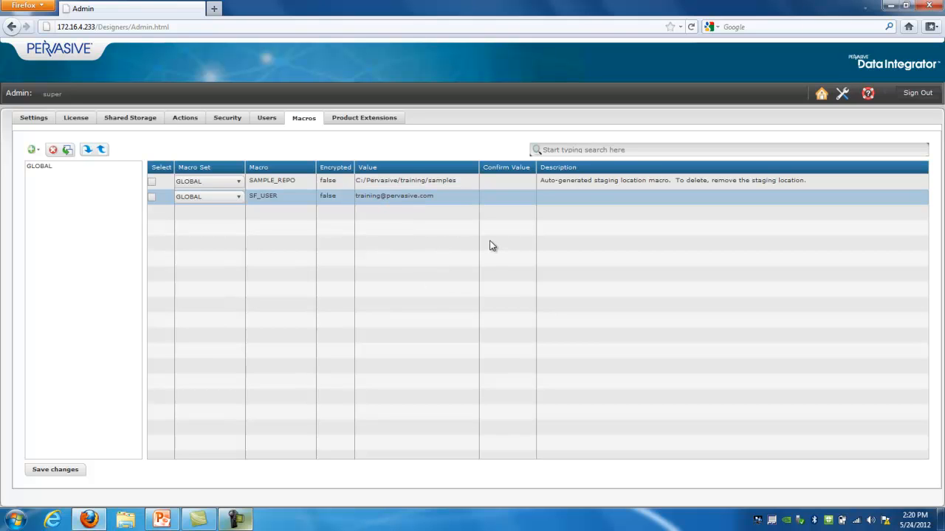
pyautogui.click(51, 473)
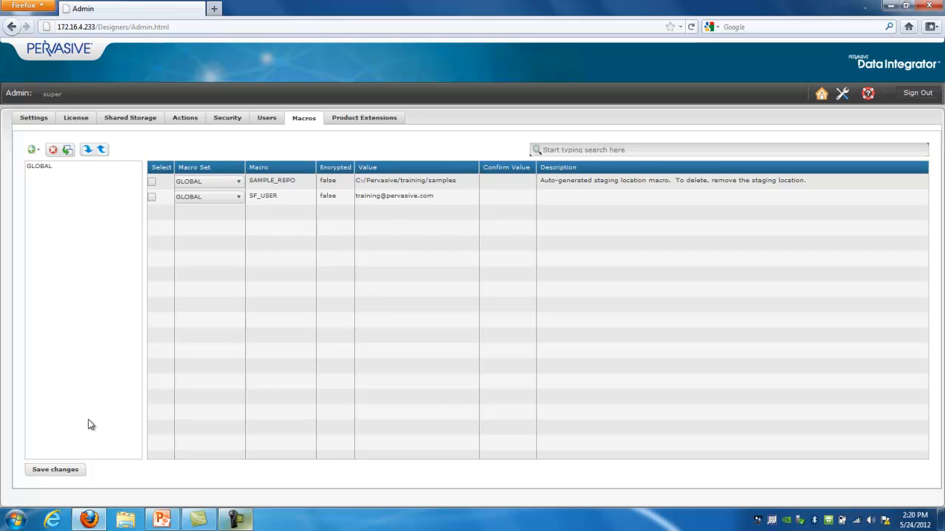
pyautogui.click(68, 472)
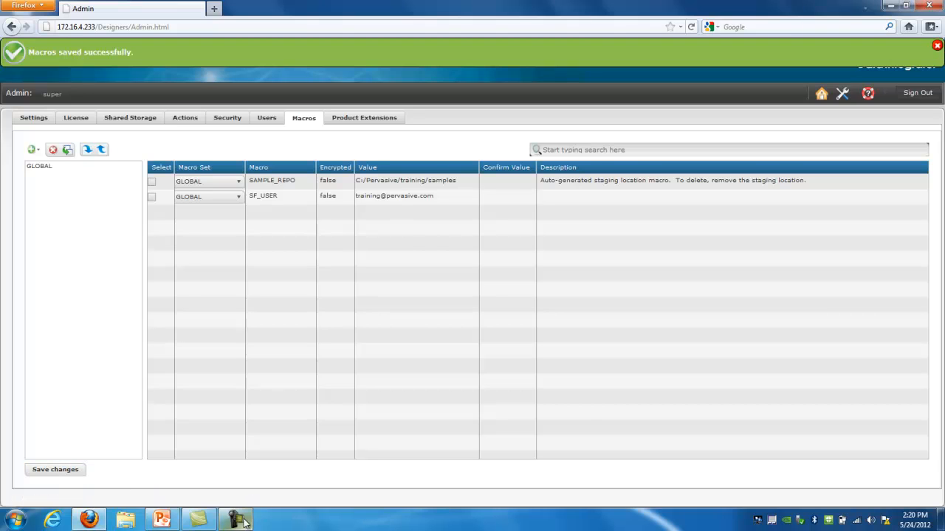